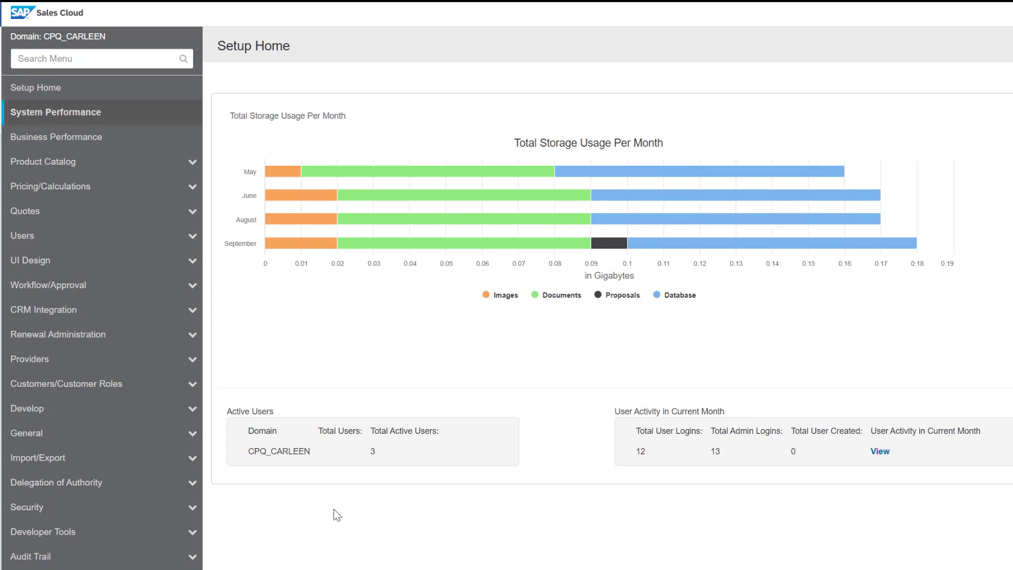
left_click(174, 111)
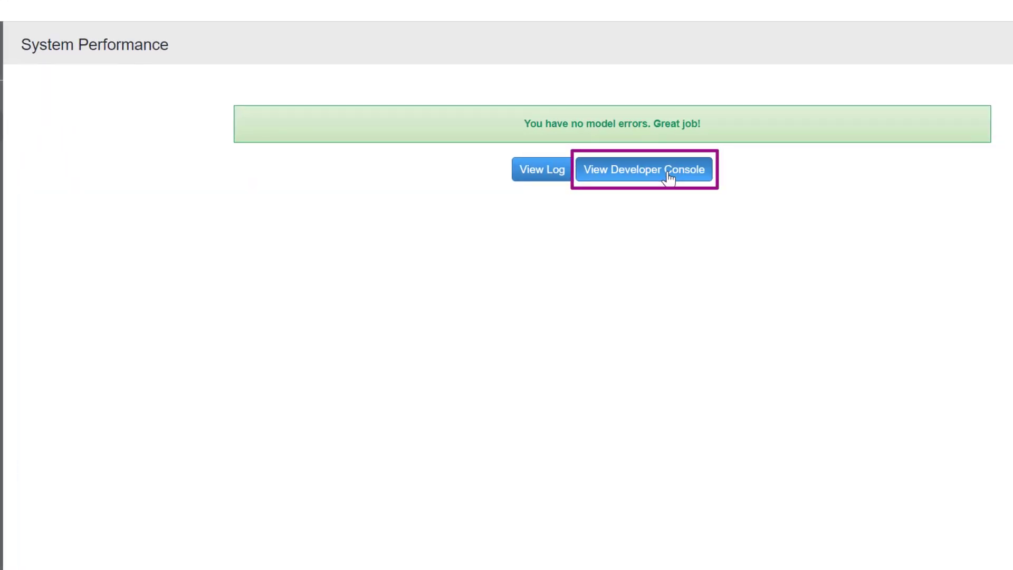
left_click(668, 177)
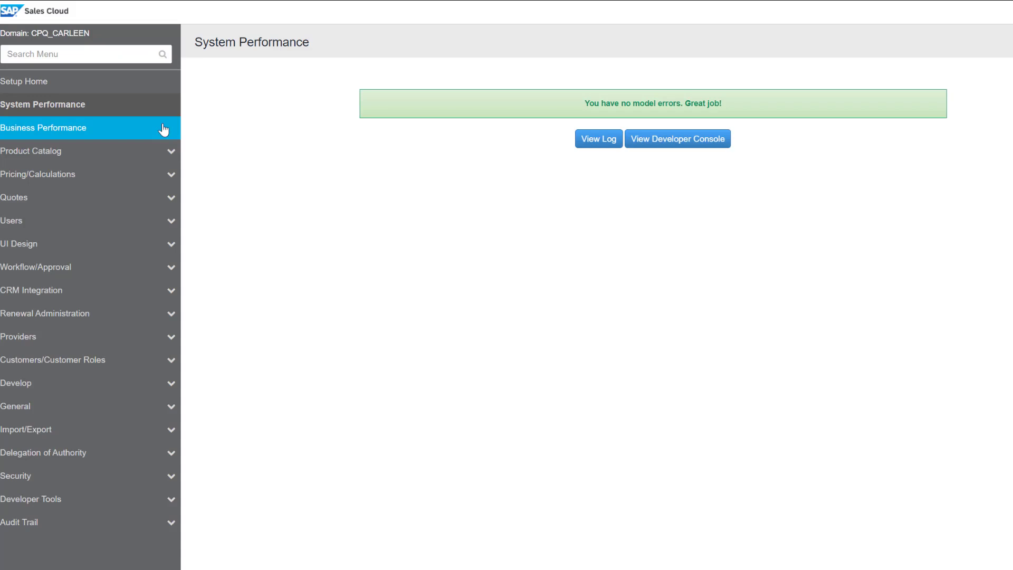
Step: Open Business Performance, then expand Product Catalog to reach the 153-product Products list
left_click(163, 129)
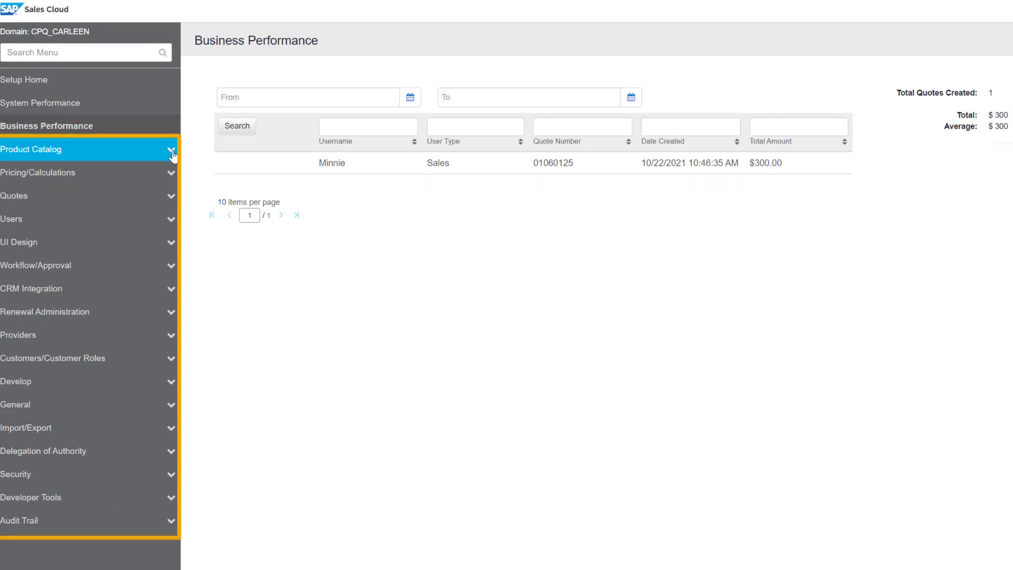
left_click(172, 152)
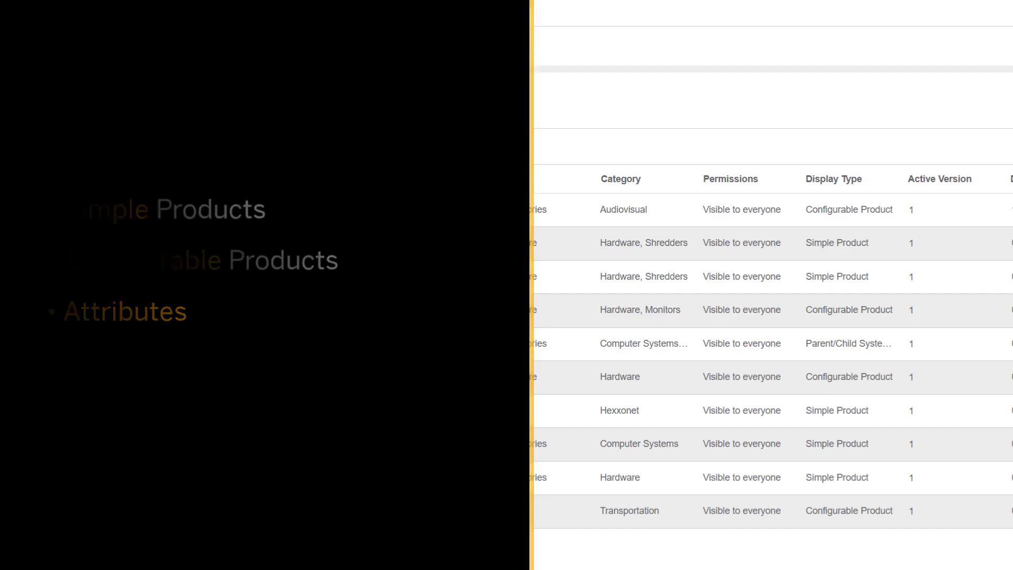
Step: Step through Currencies, Pricebooks and Discounts/Multipliers under Pricing/Calculations, ending on Promotions/Special Pricing
left_click(140, 211)
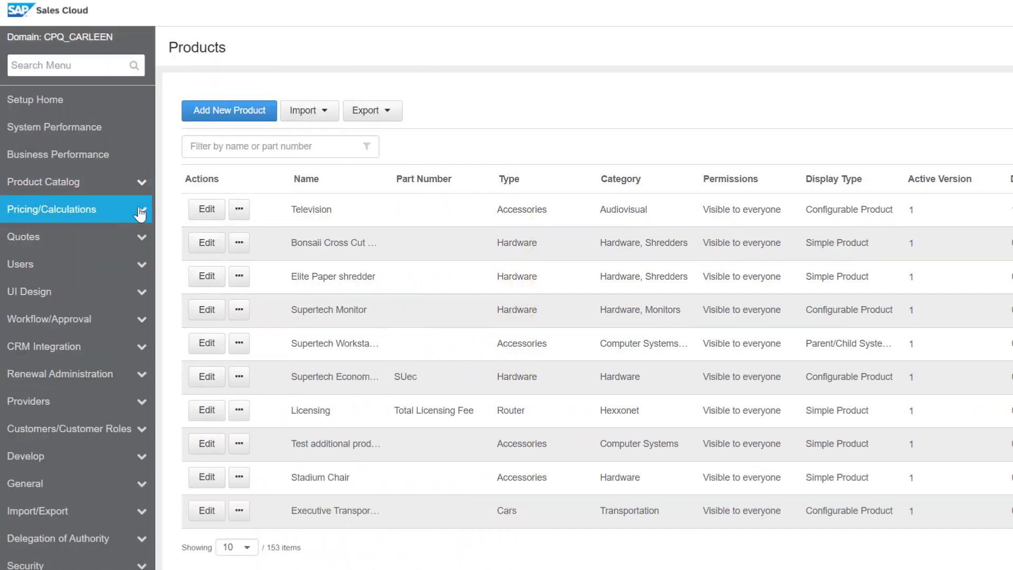
left_click(119, 326)
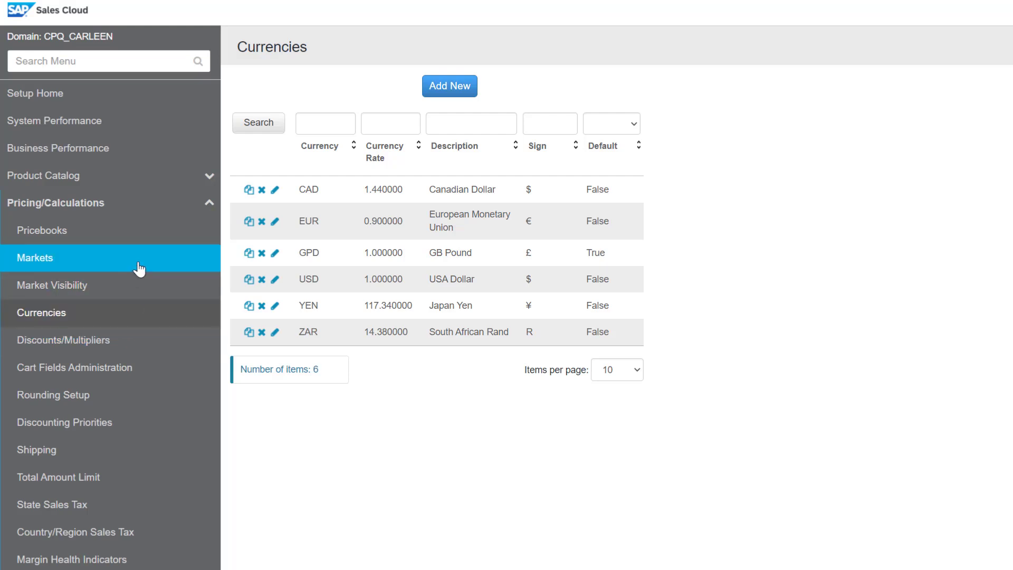
left_click(159, 238)
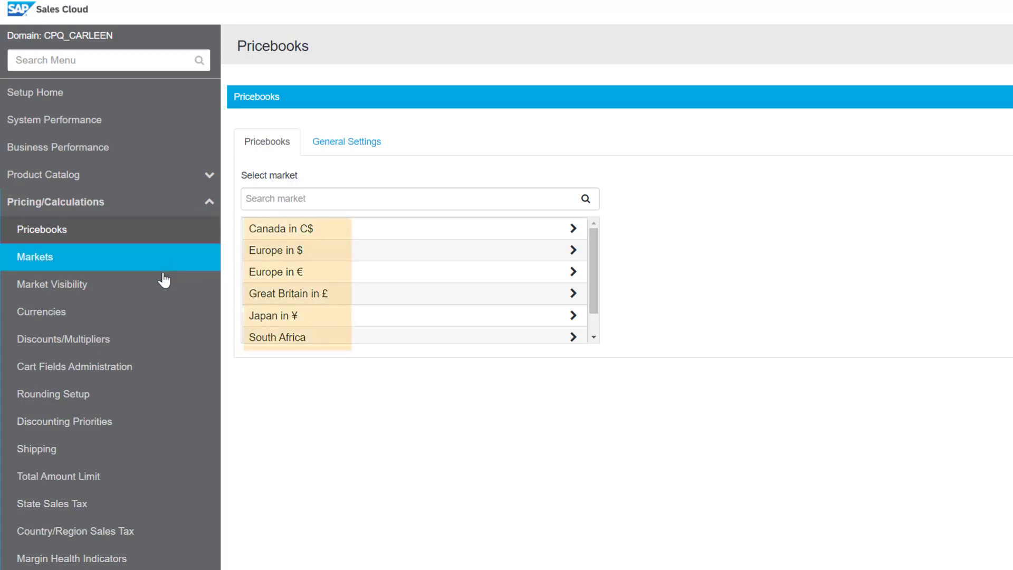
left_click(158, 338)
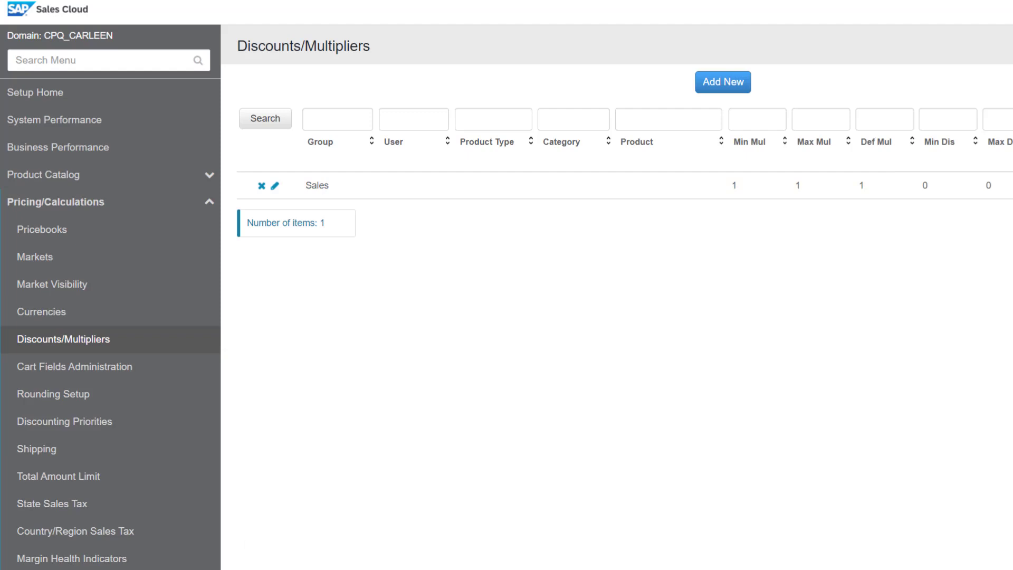
left_click(204, 569)
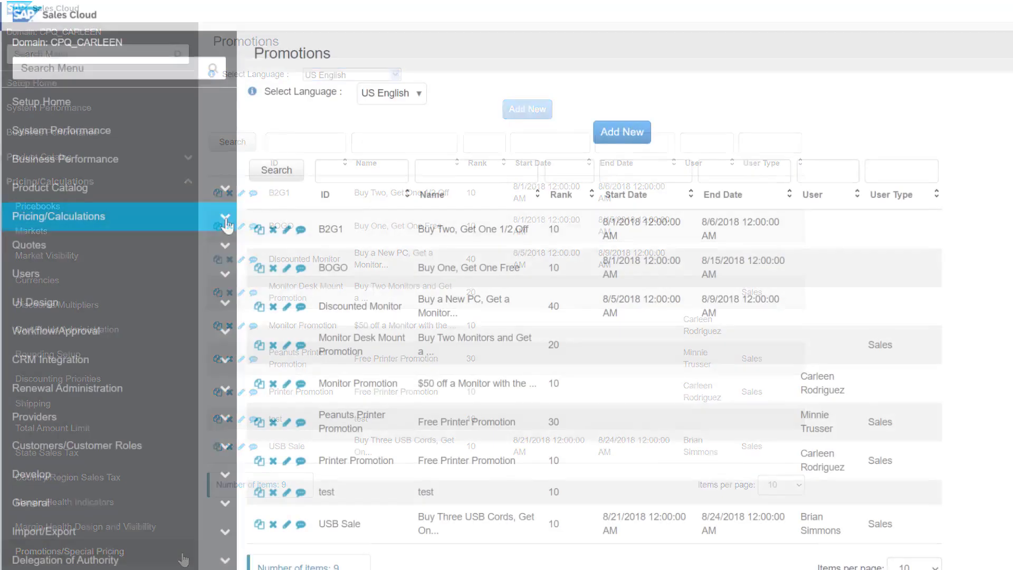
Step: Browse the Users setup pages: Users, User Types, Permission Groups and Companies
left_click(218, 279)
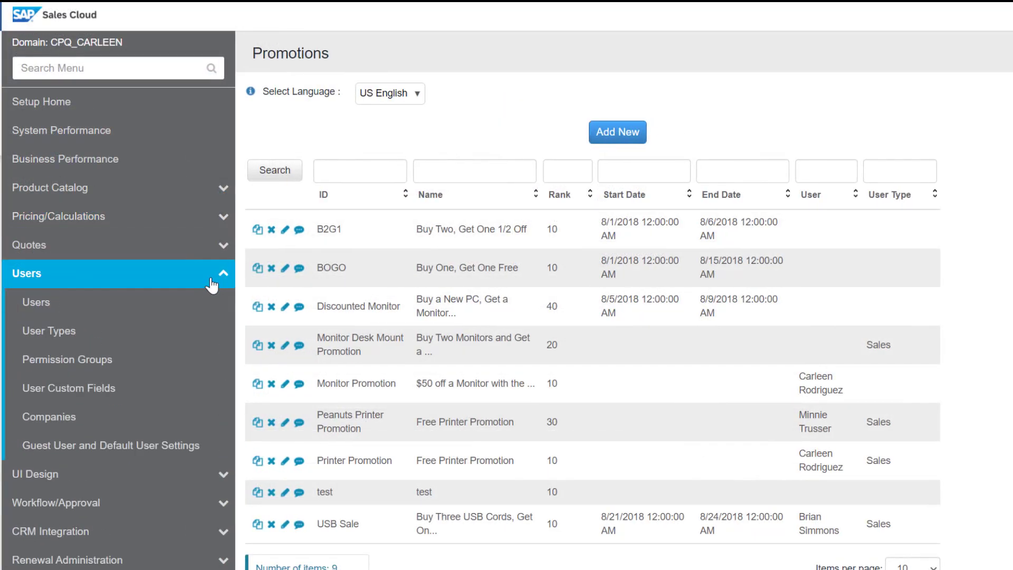
left_click(211, 300)
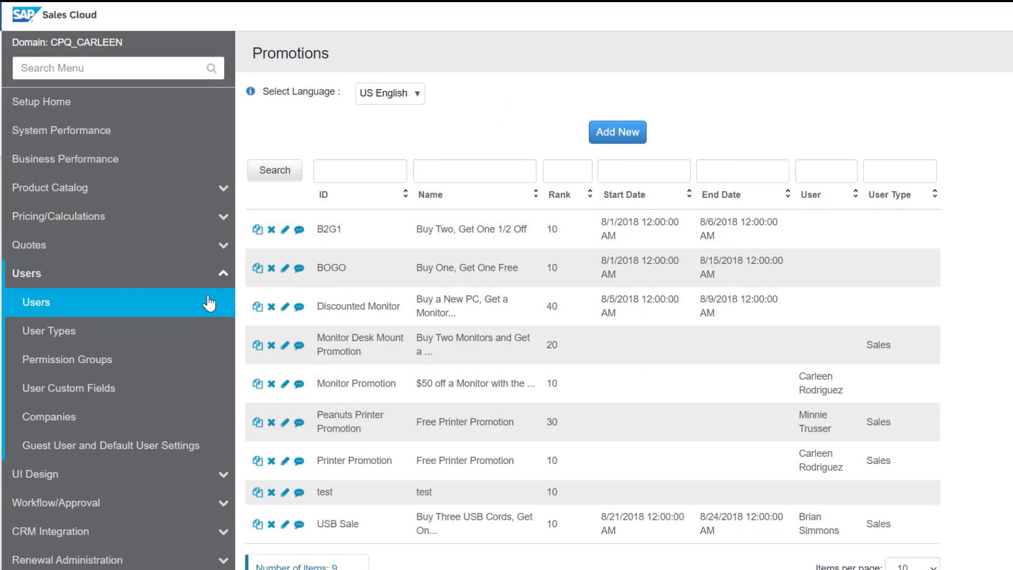
left_click(125, 344)
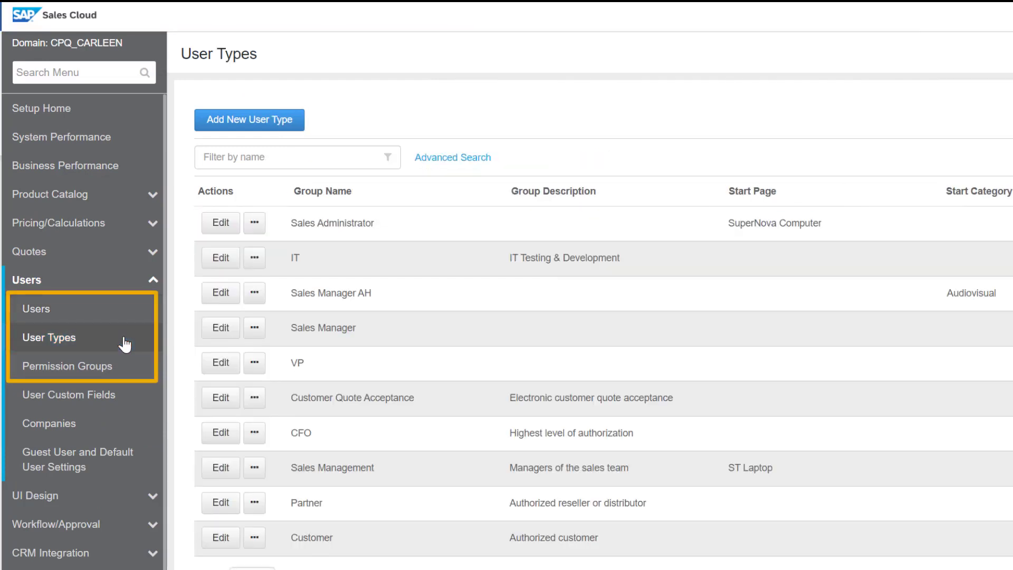
left_click(119, 368)
left_click(122, 430)
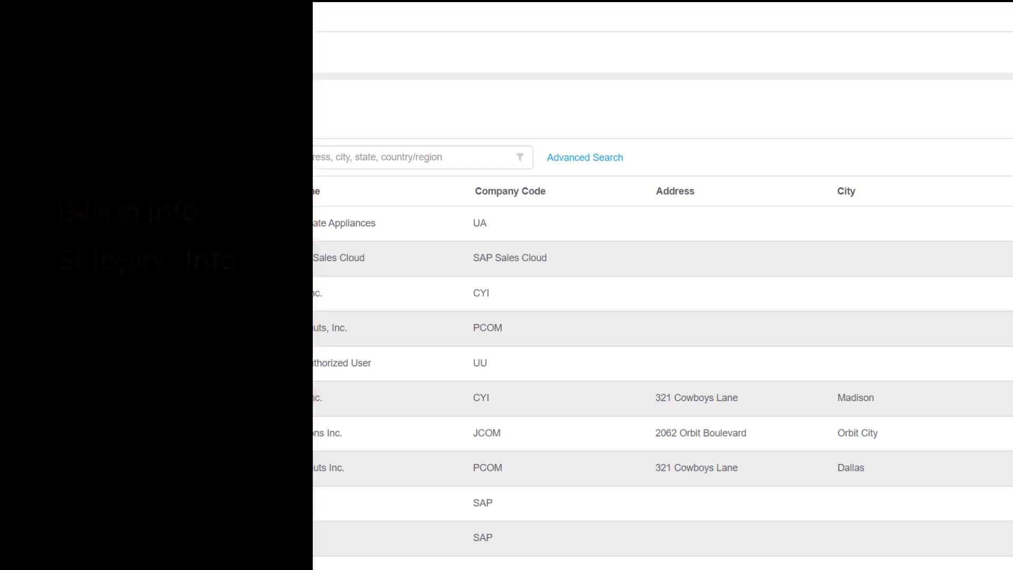
Step: View the Branding, Catalog Layout and Quote Layout pages under UI Design
left_click(144, 339)
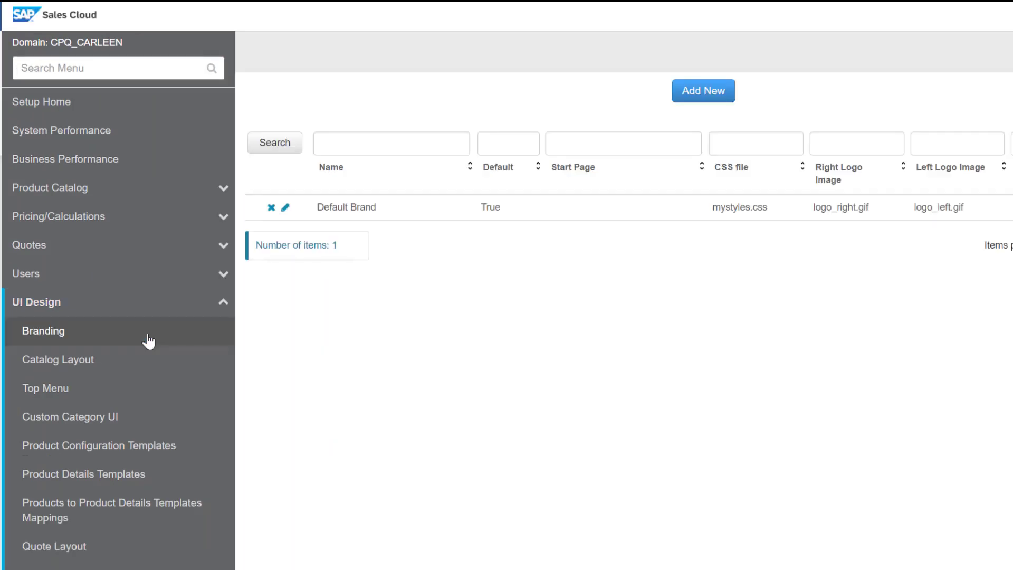
left_click(142, 358)
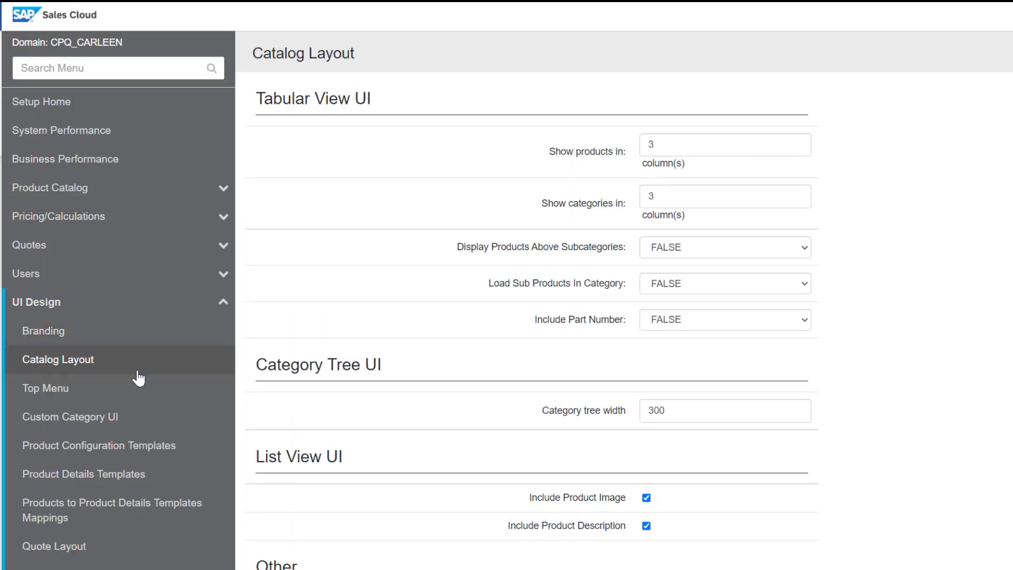
left_click(109, 549)
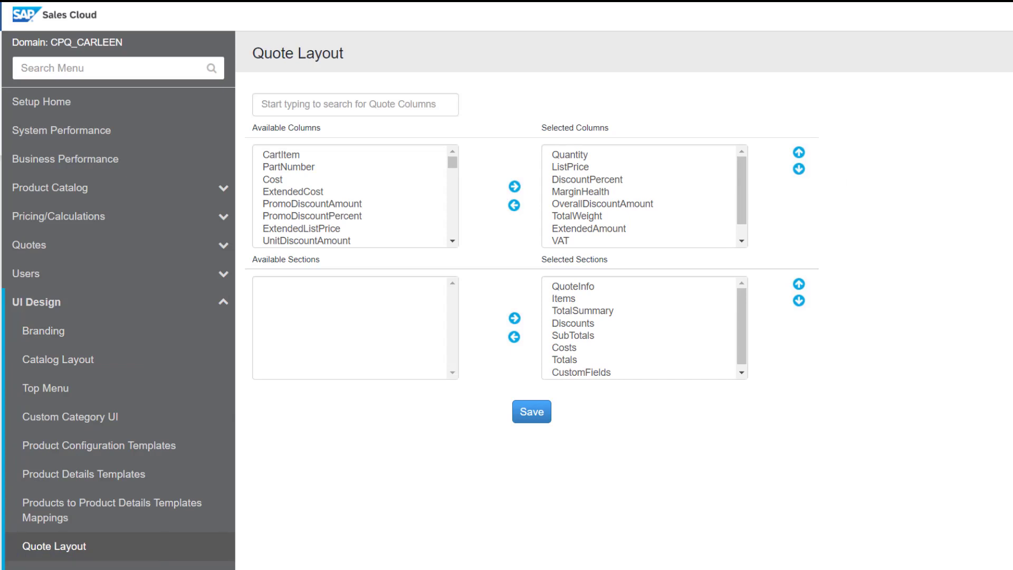
left_click(225, 305)
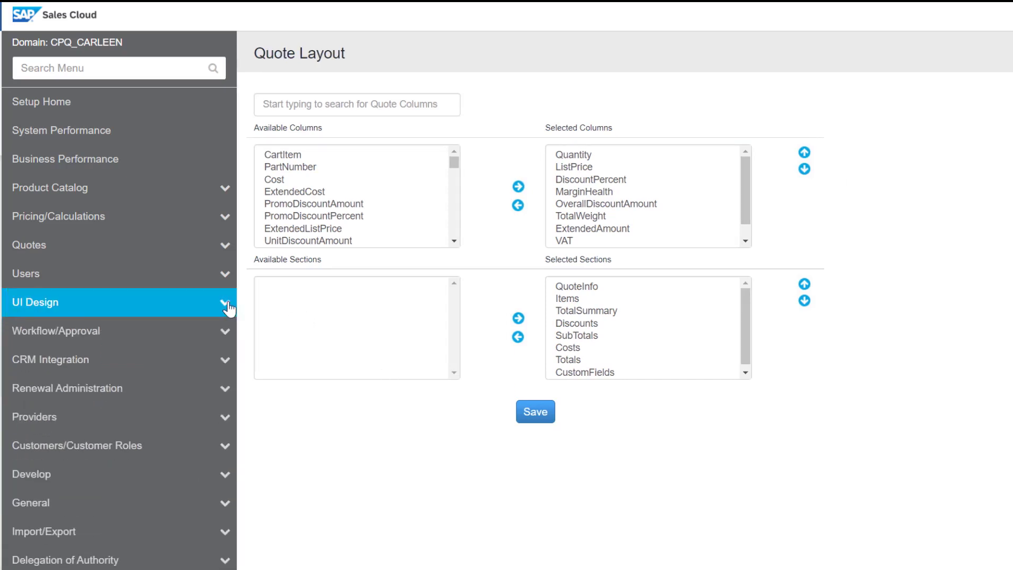
left_click(225, 245)
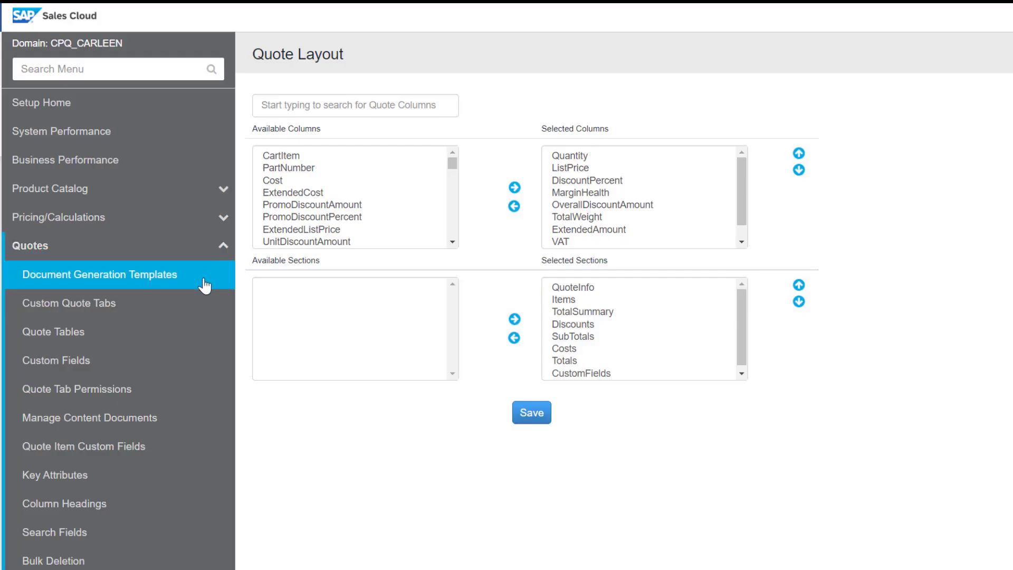
Step: View the Quotes pages: Document Generation Templates, Custom Quote Tabs and quote Custom Fields
left_click(203, 283)
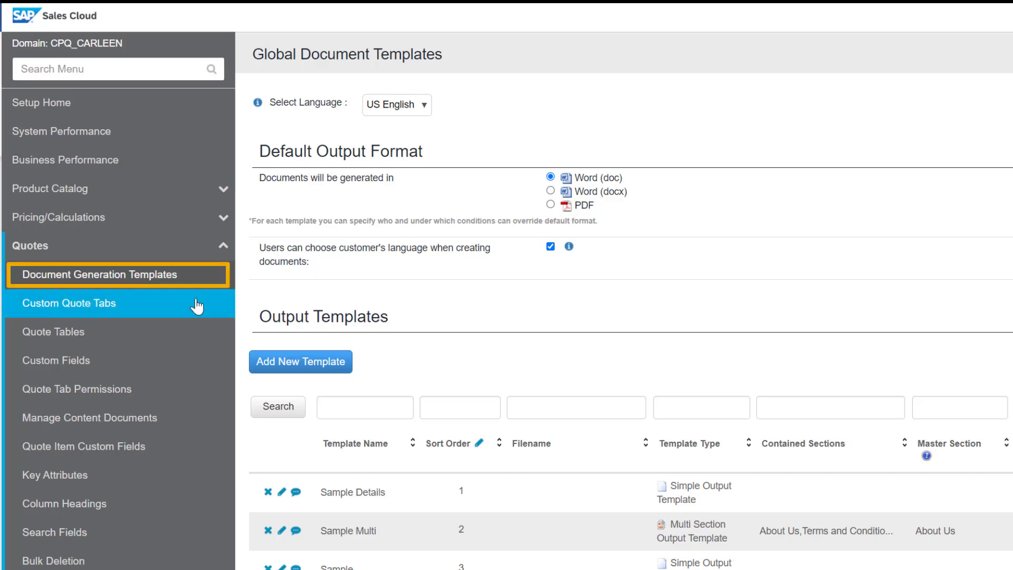
left_click(196, 304)
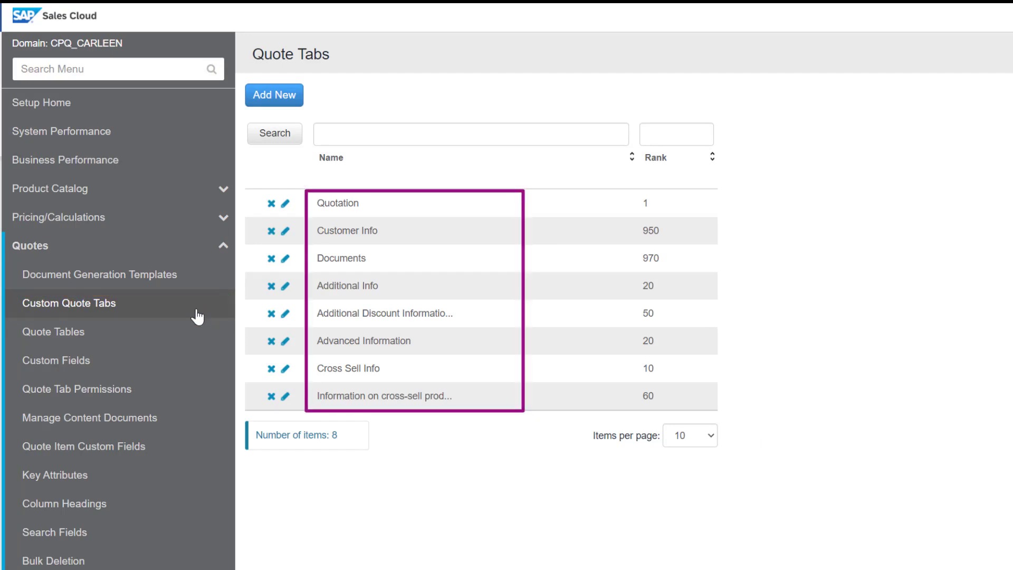
left_click(195, 359)
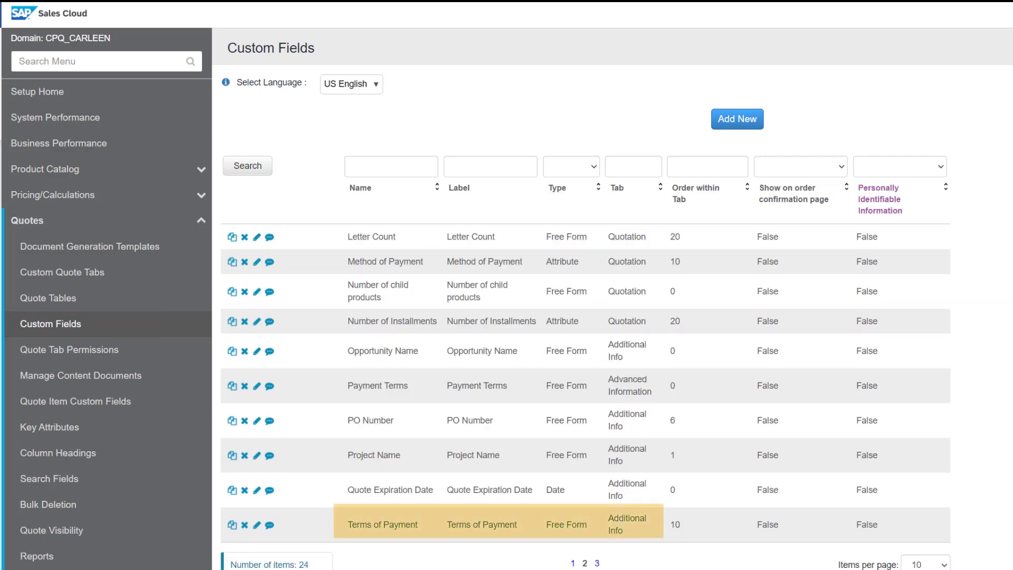
left_click(201, 220)
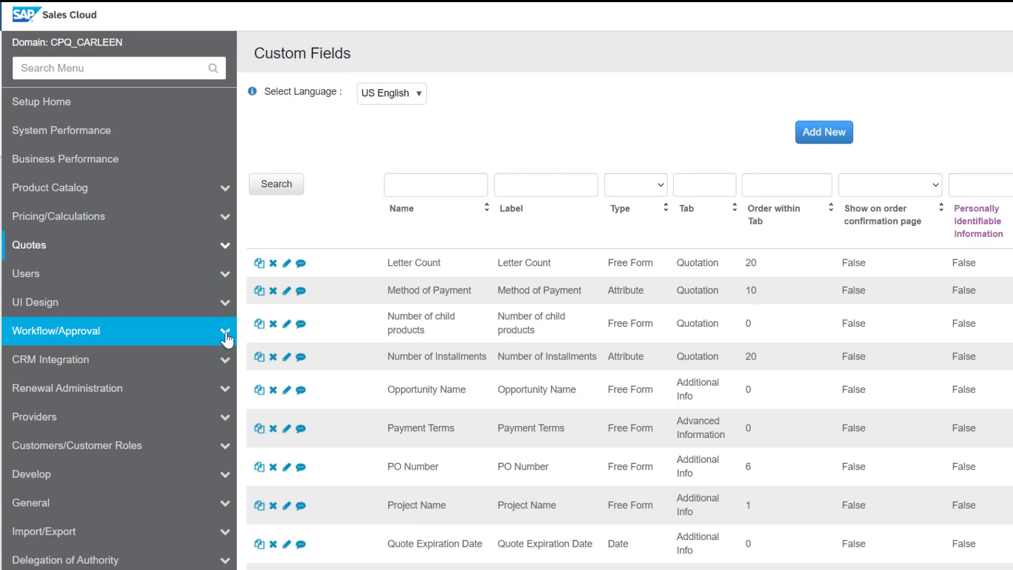
Step: Review the Workflow/Approval Statuses, Actions and Workflow Permissions pages
left_click(225, 332)
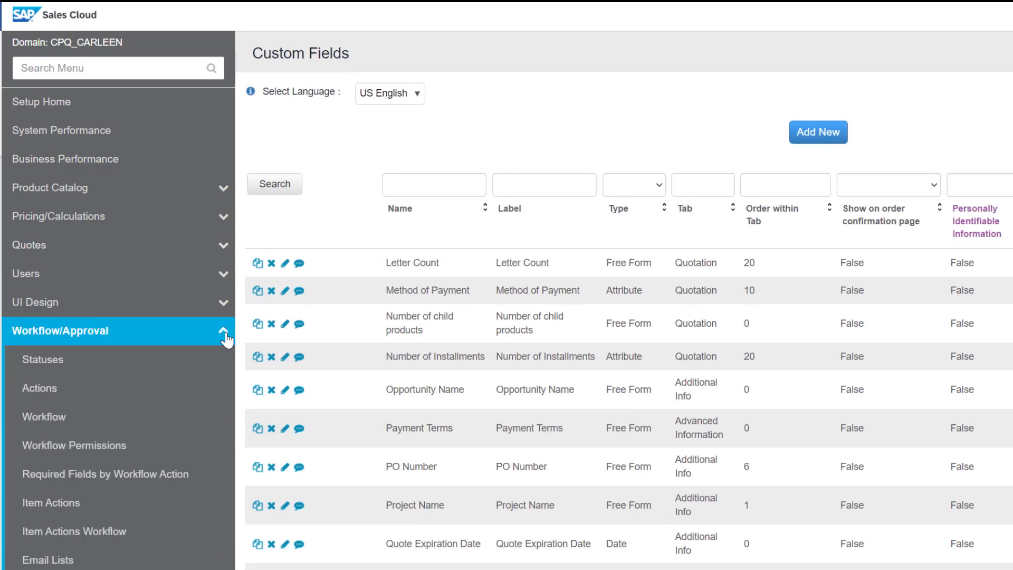
left_click(215, 369)
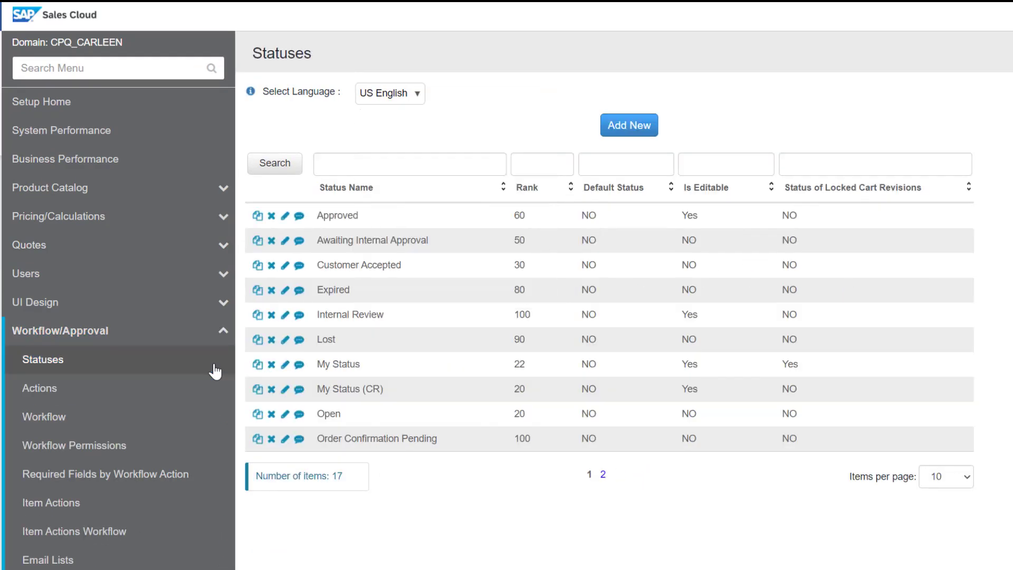
left_click(209, 389)
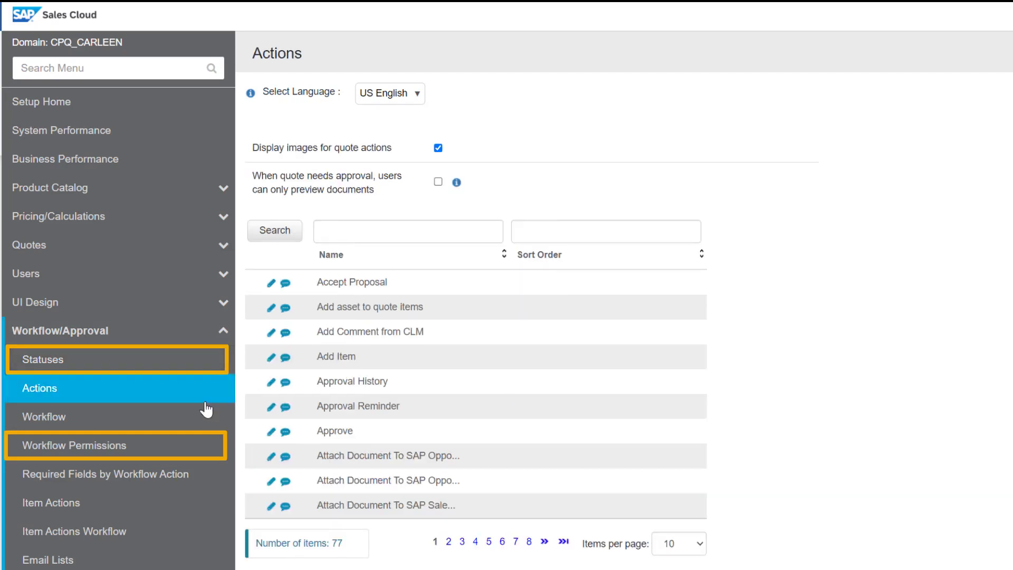
left_click(191, 449)
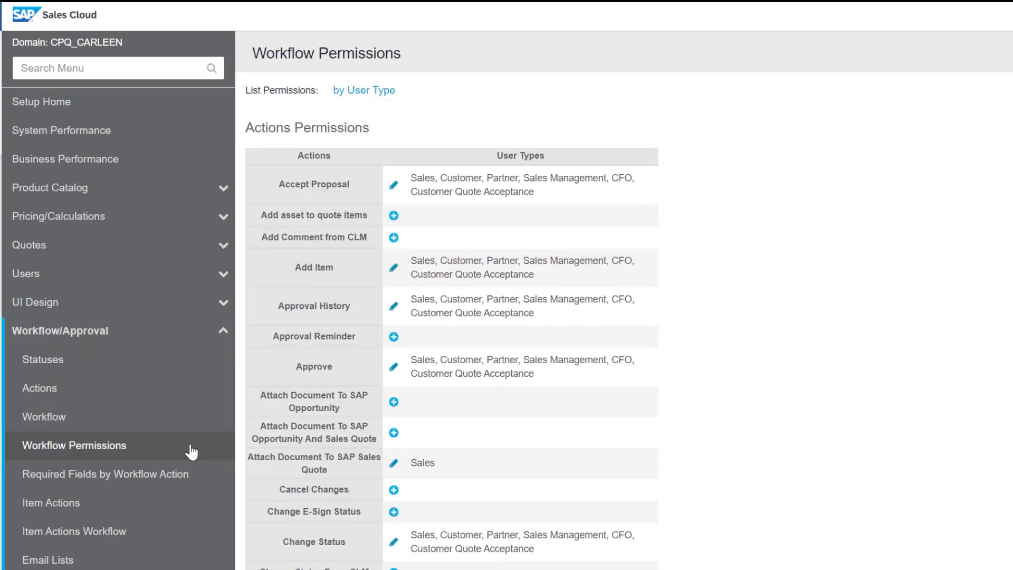
left_click(222, 331)
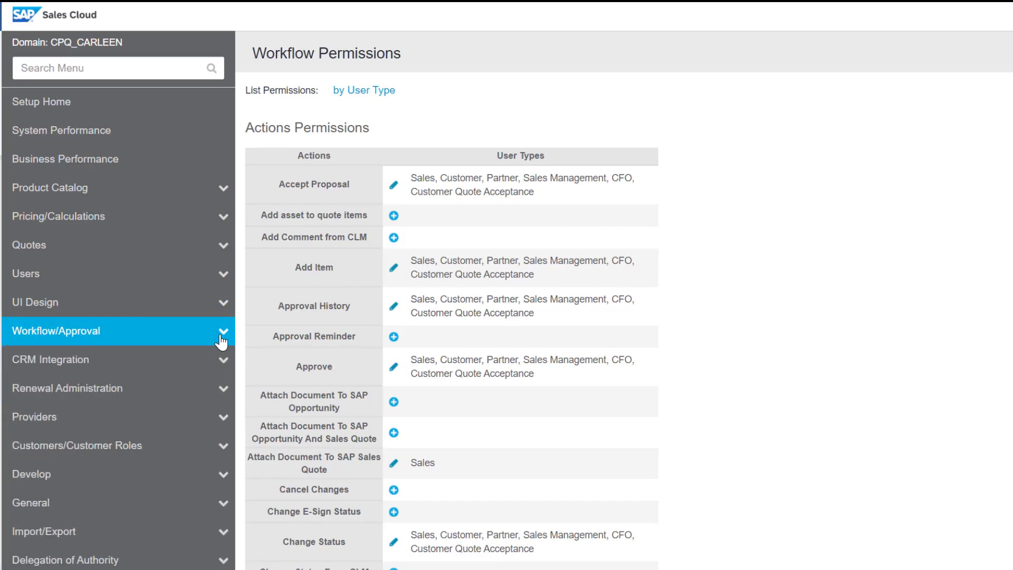
Step: Check the Customer Actions permission grid, then expand the General settings section
left_click(217, 448)
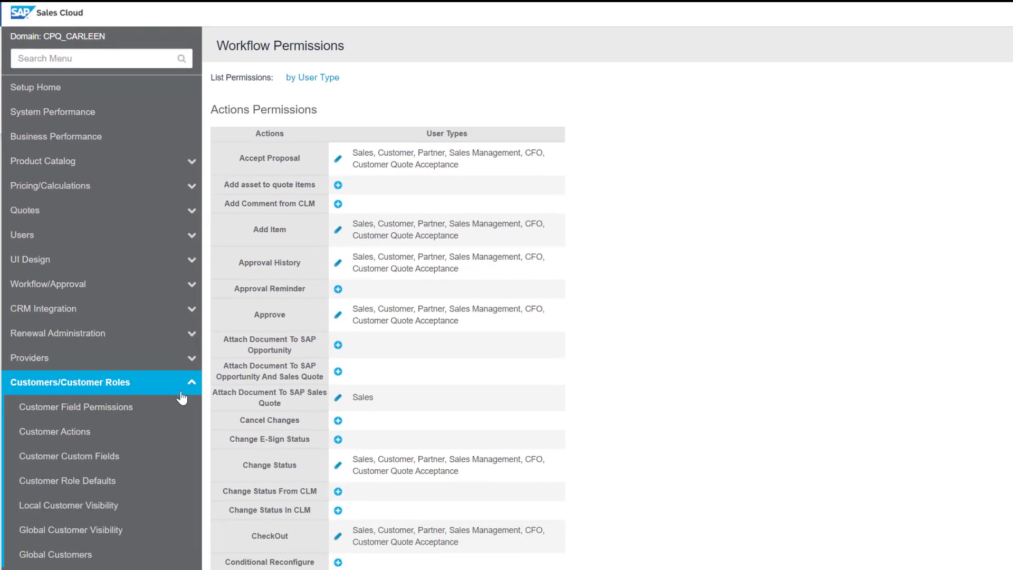
left_click(177, 471)
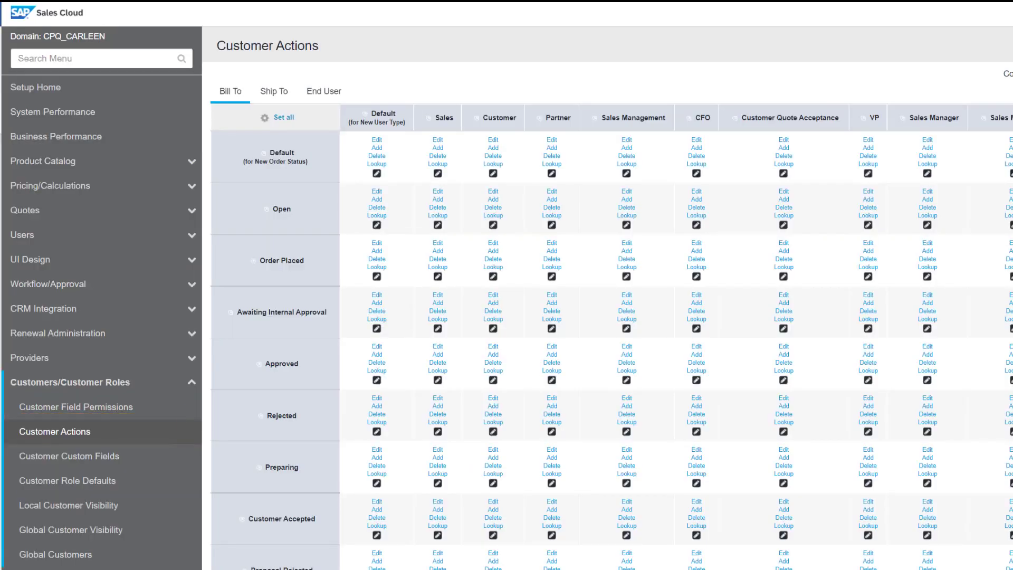
left_click(191, 384)
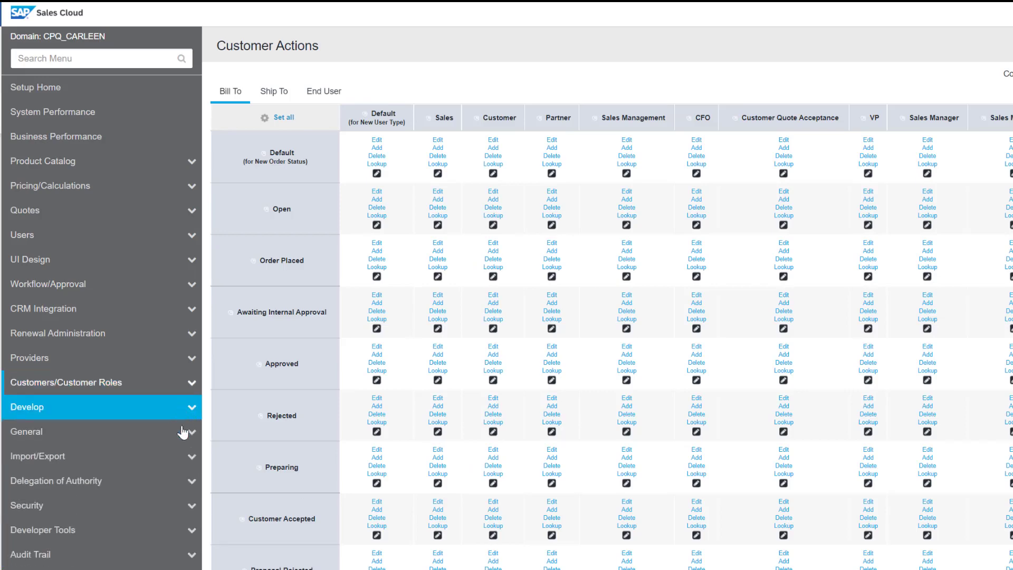
left_click(189, 432)
Step: Review the Users, Product Catalog, Configurator, and Shopping Cart and Quotes parameter tabs
left_click(189, 457)
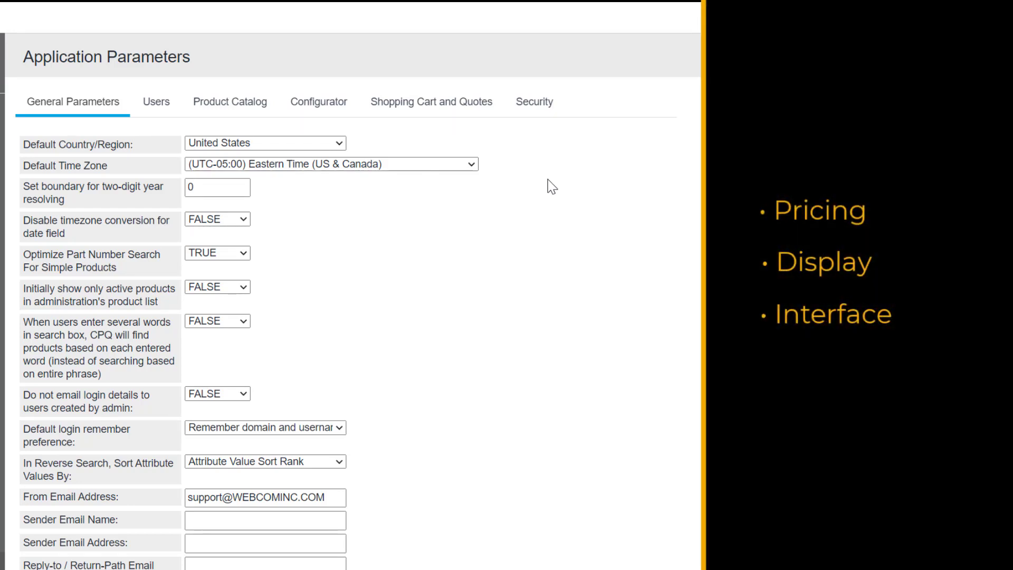
left_click(167, 106)
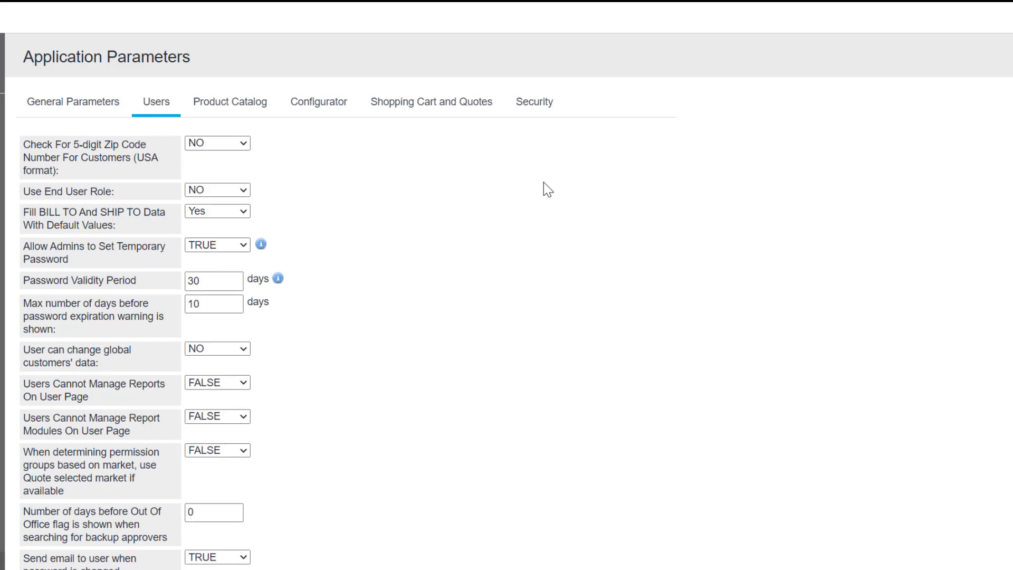
left_click(237, 105)
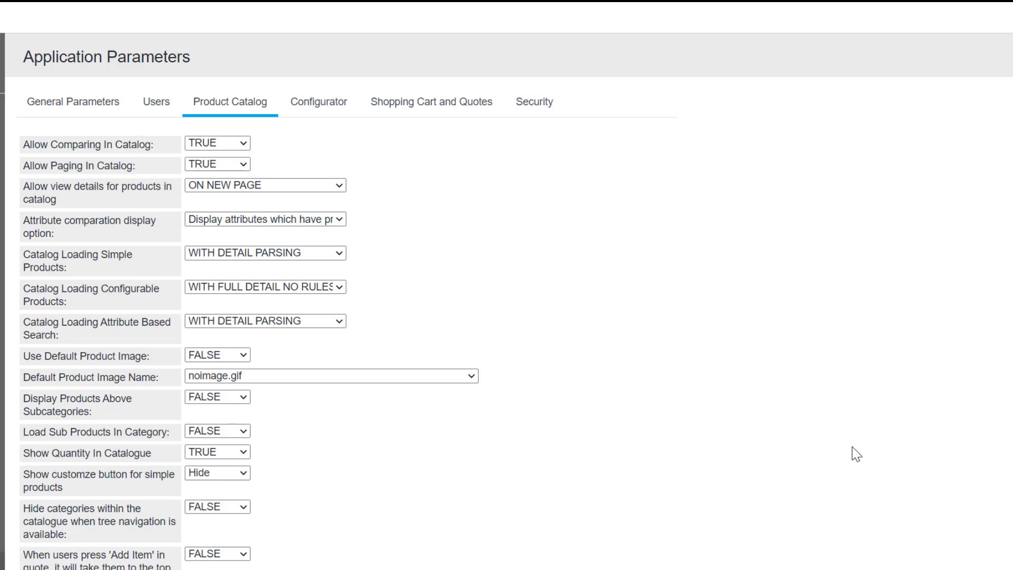
left_click(334, 105)
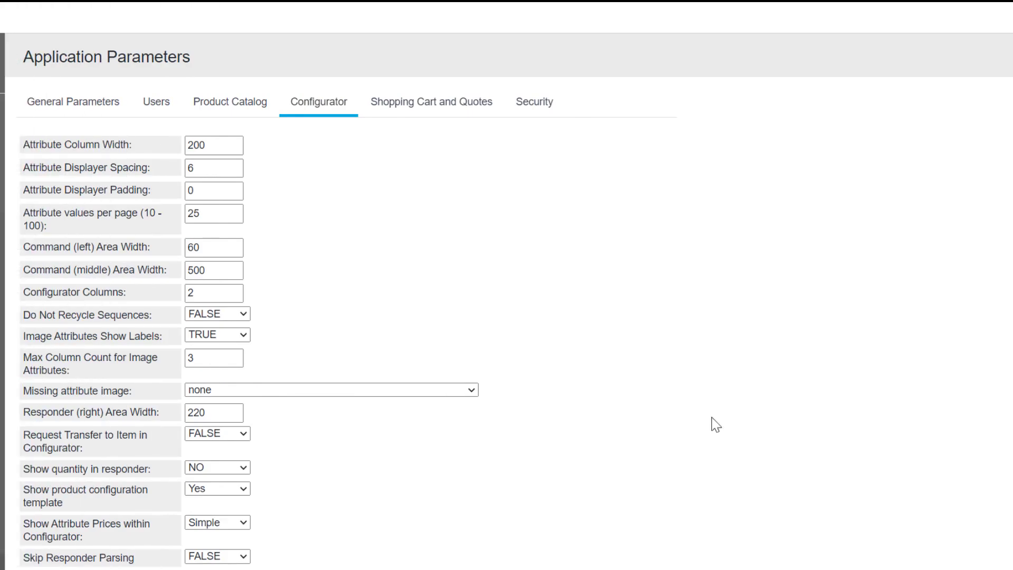
left_click(442, 110)
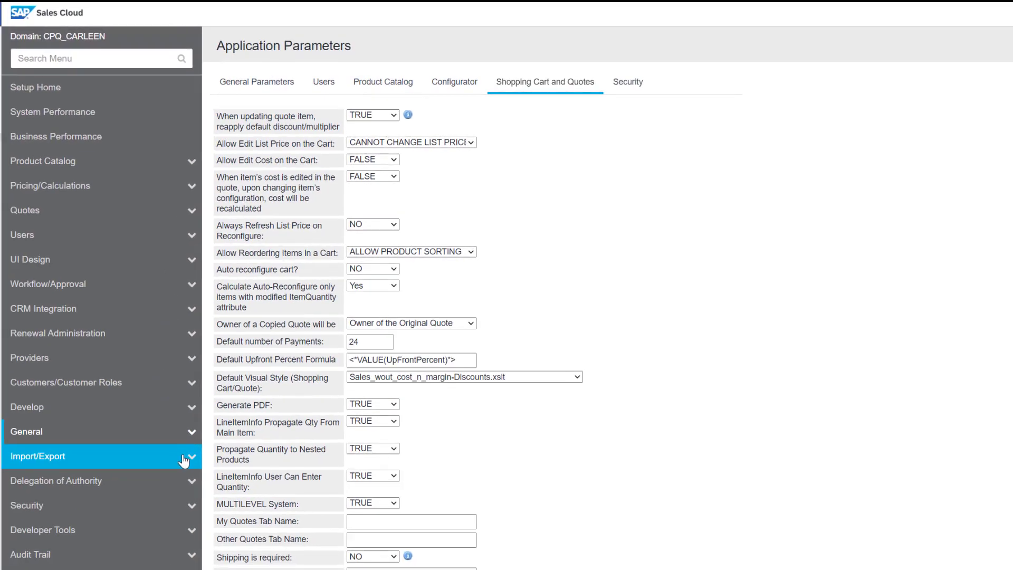
Step: View Product Import and Customers and Companies Export/Import, then open the Audit Trail log
left_click(183, 462)
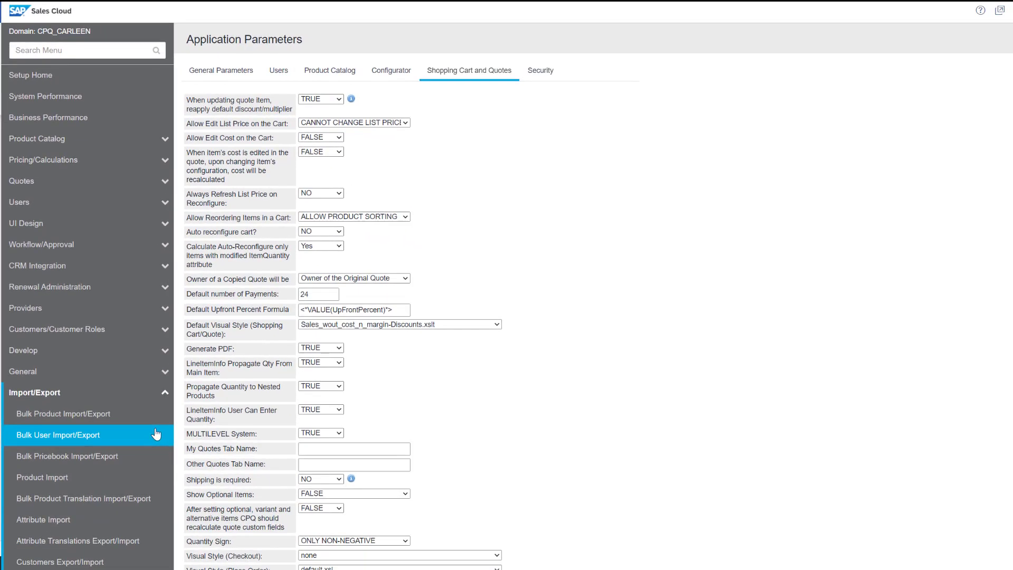
left_click(138, 486)
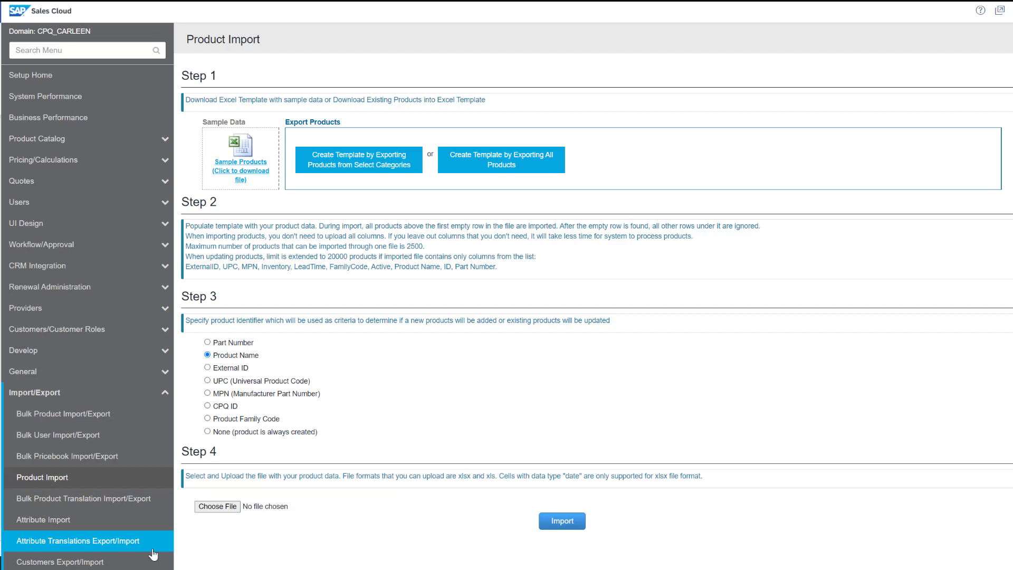
left_click(151, 562)
scroll(42, 548, "down", 2)
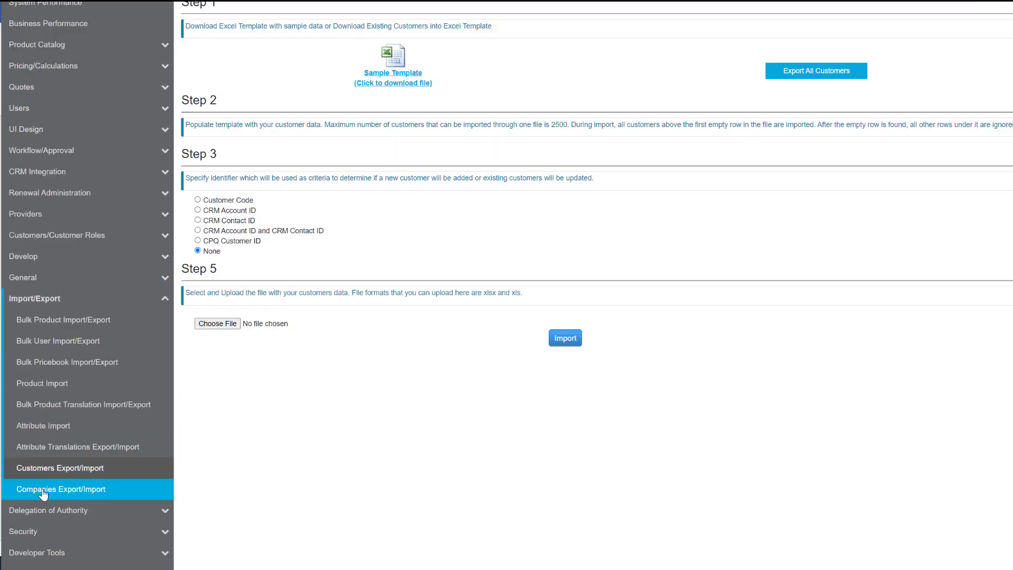
left_click(43, 490)
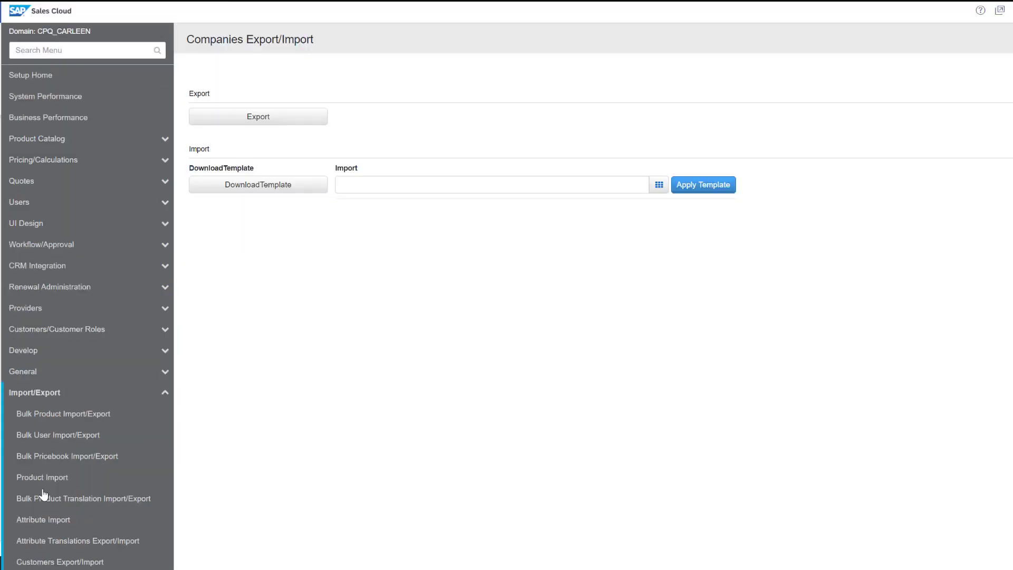
left_click(163, 392)
left_click(163, 477)
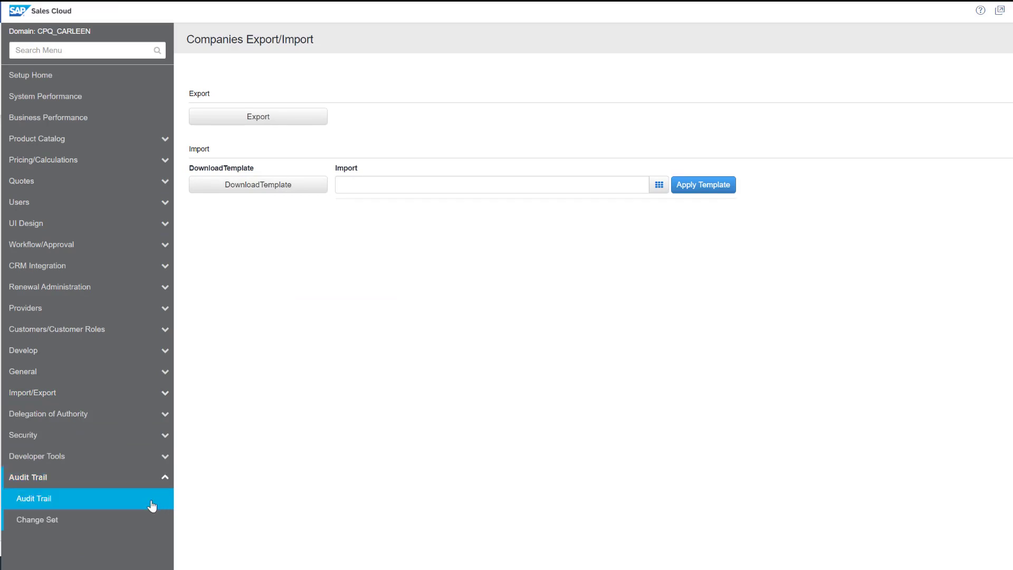
left_click(152, 506)
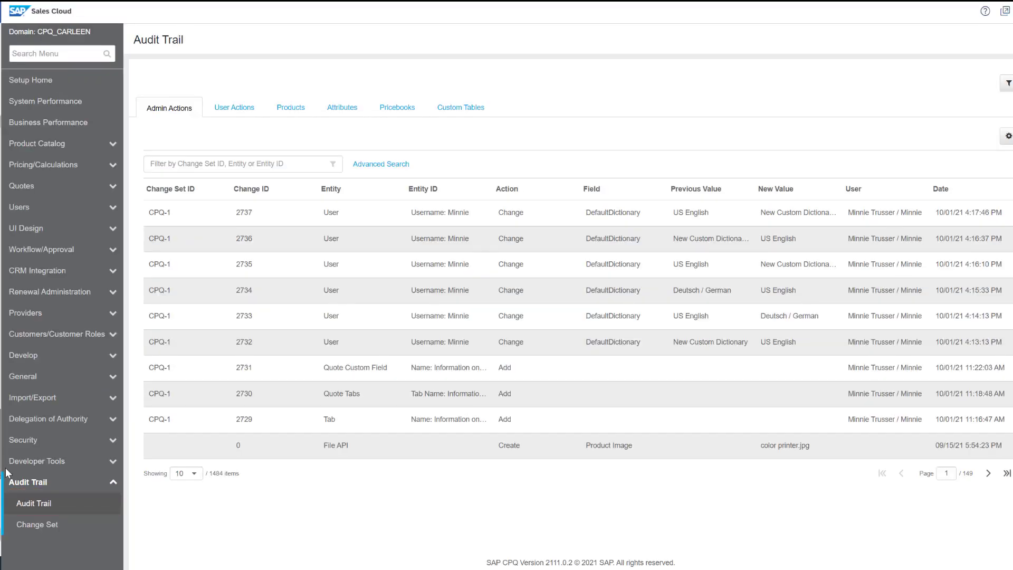
Step: Return to Setup Home, inspect the monthly storage chart, and view this month's user activity
left_click(66, 81)
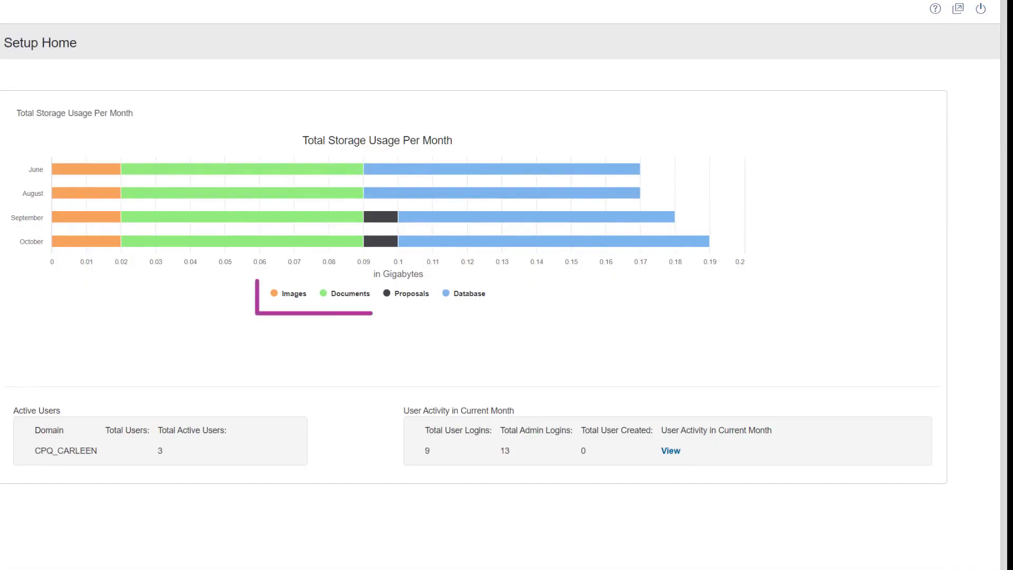
mouse_move(348, 241)
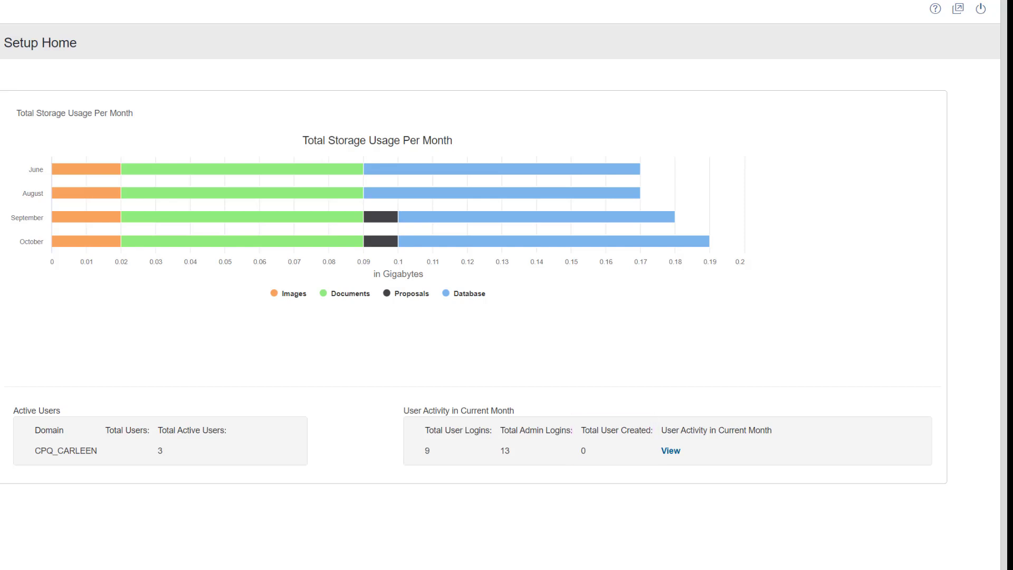
left_click(671, 451)
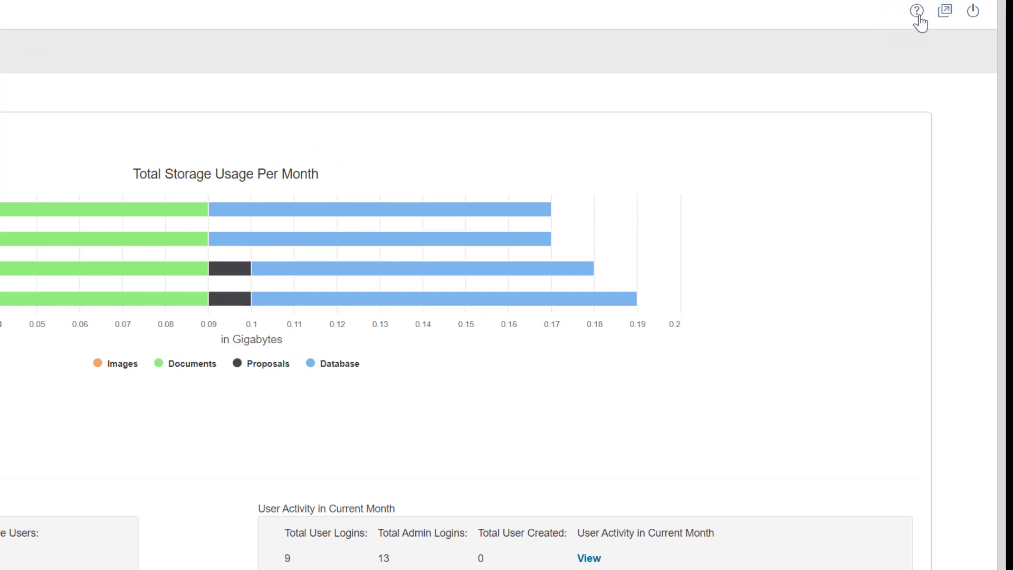
Step: Open the help (?) icon to read the Setup Home topic in SAP Help Portal
left_click(918, 17)
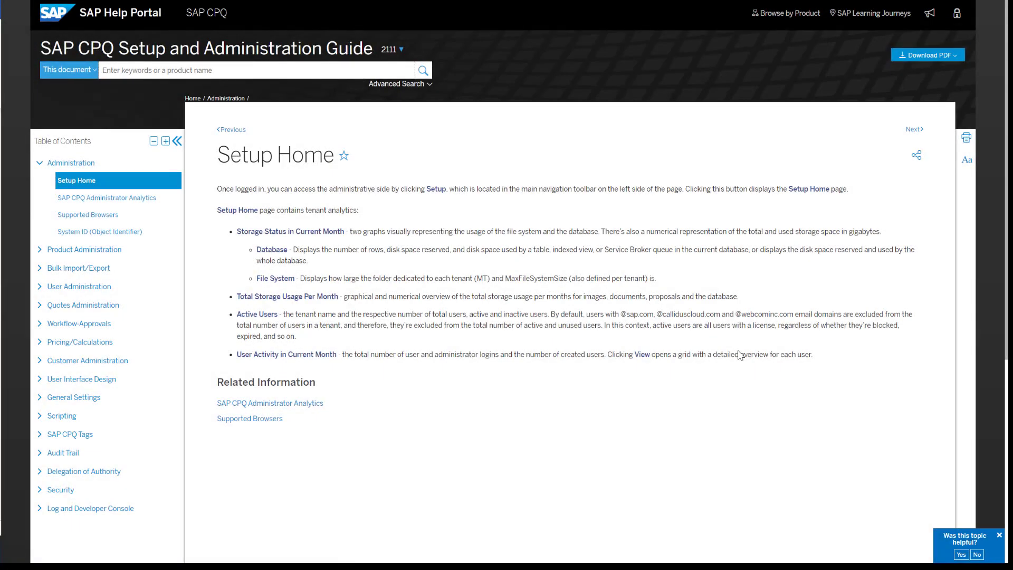